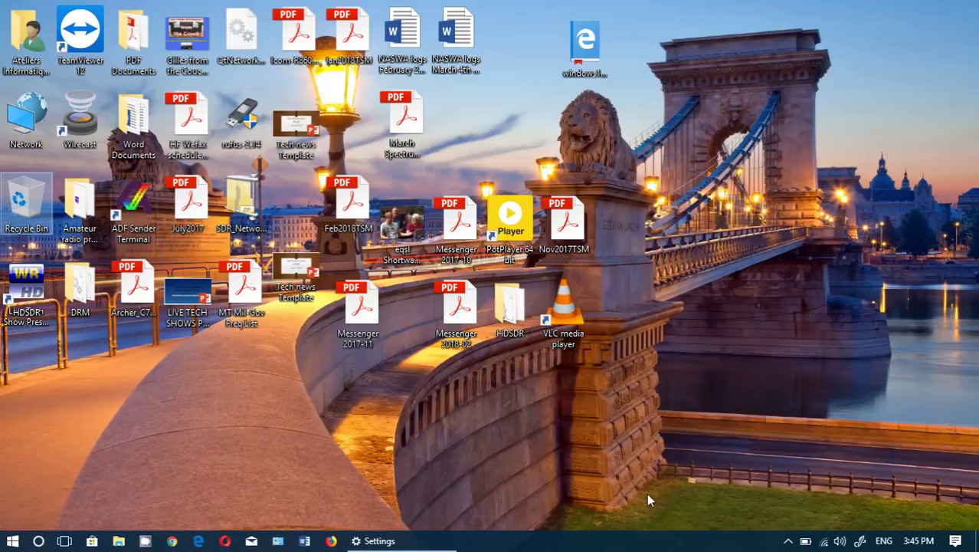
Go from Action Center to All settings and the Windows Insider Program page.
{"action": "left_click", "coordinate": [954, 541]}
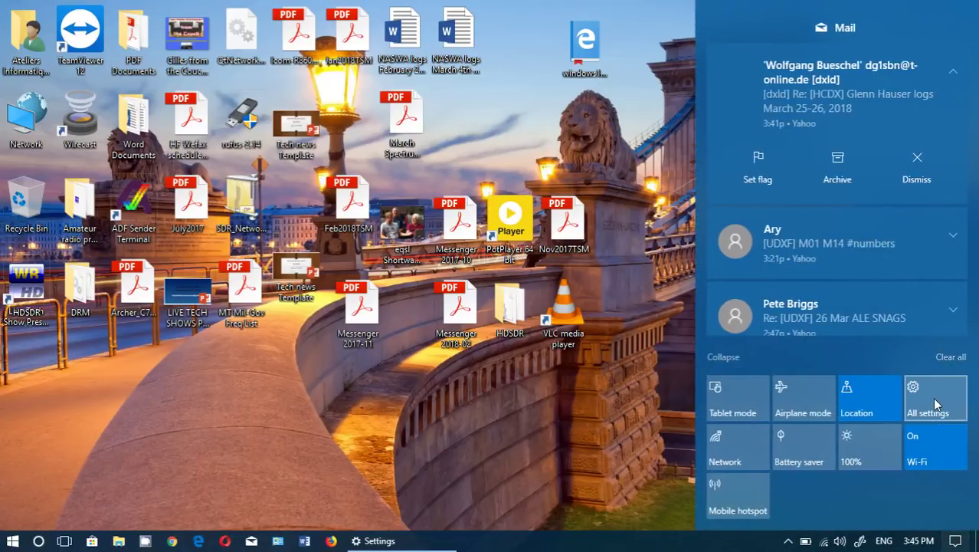
{"action": "left_click", "coordinate": [934, 398]}
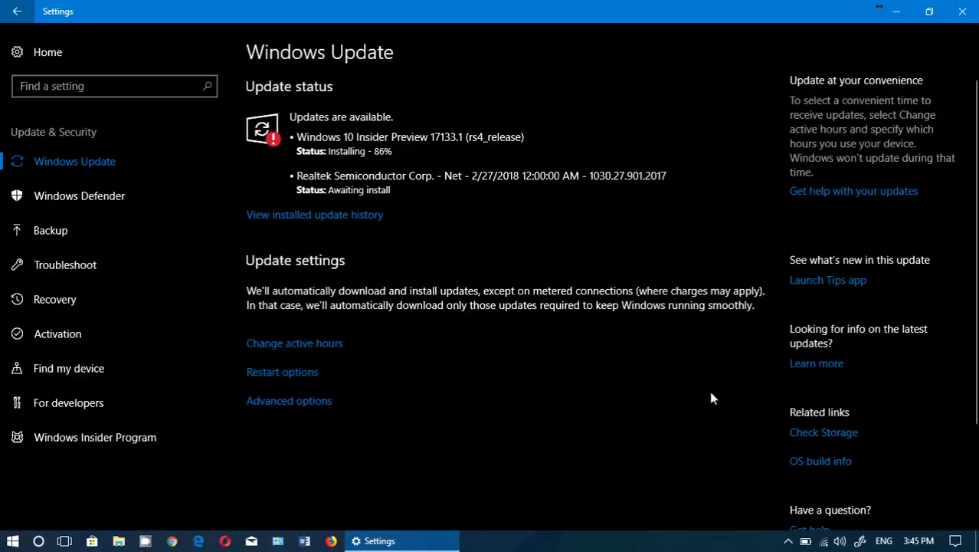
{"action": "left_click", "coordinate": [98, 449]}
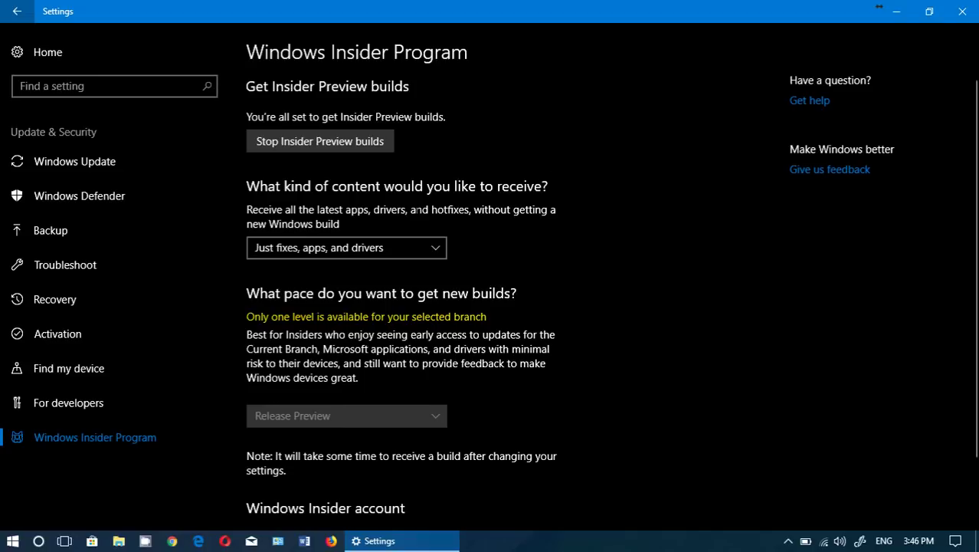
Set Insider content to 'Active development of Windows' and build pace to 'Fast'.
{"action": "left_click", "coordinate": [402, 247]}
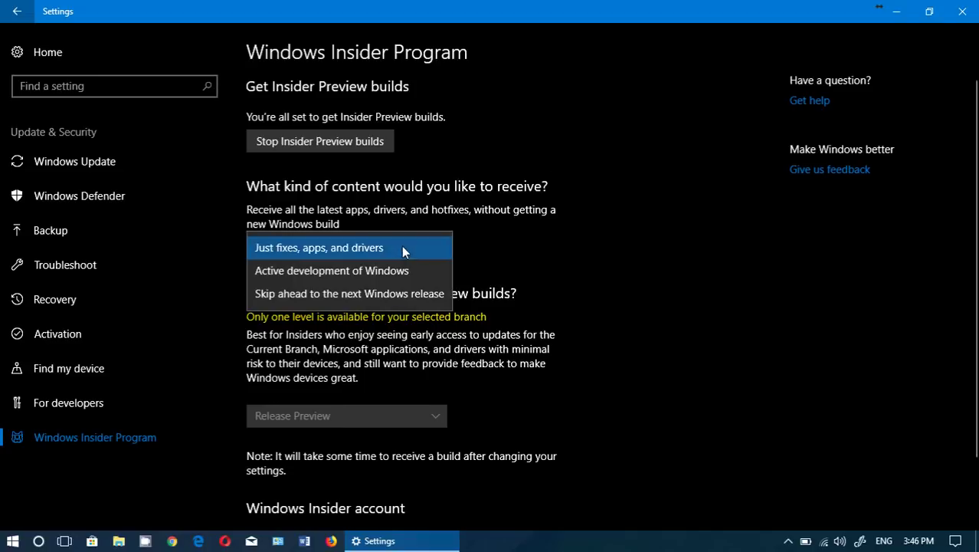
{"action": "left_click", "coordinate": [400, 269]}
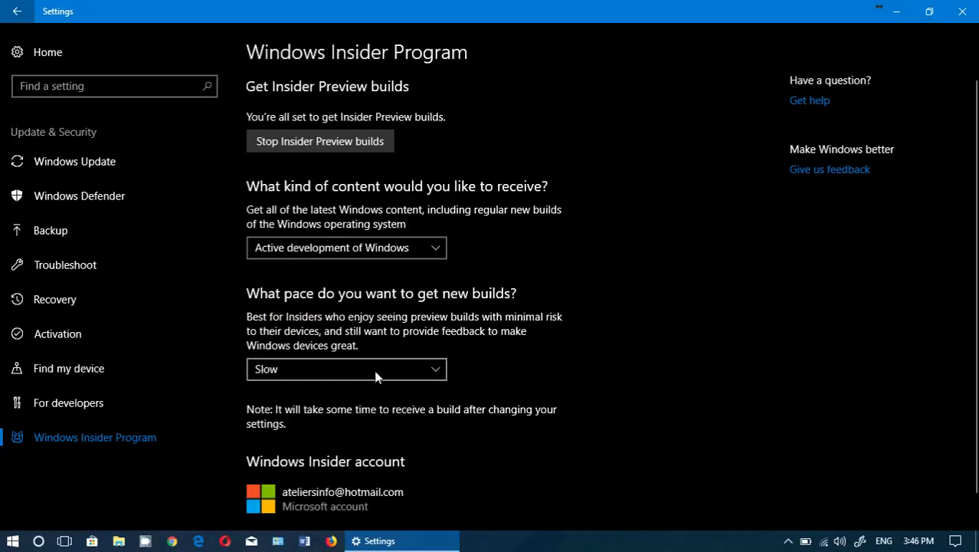
{"action": "left_click", "coordinate": [376, 371]}
{"action": "left_click", "coordinate": [375, 345]}
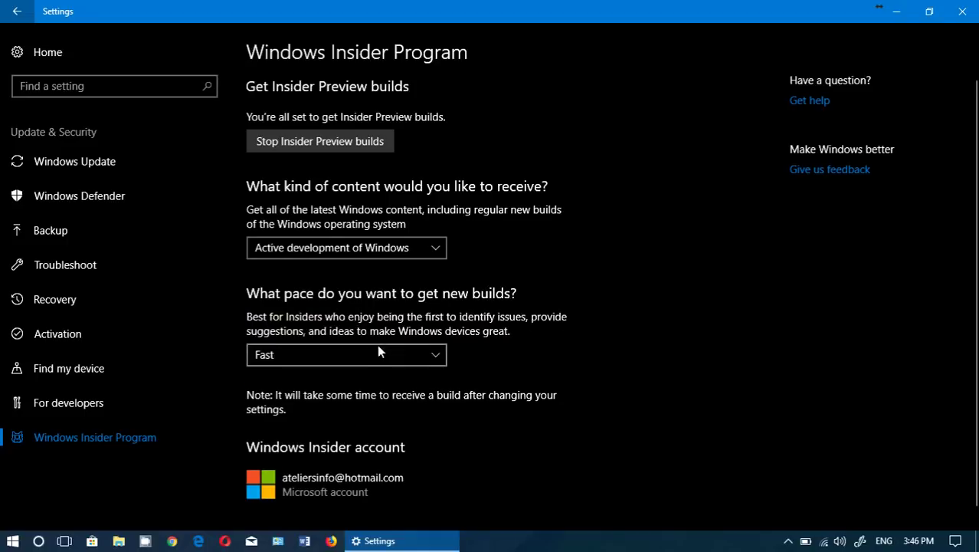
{"action": "scroll", "coordinate": [589, 375], "scroll_direction": "down", "scroll_amount": 1}
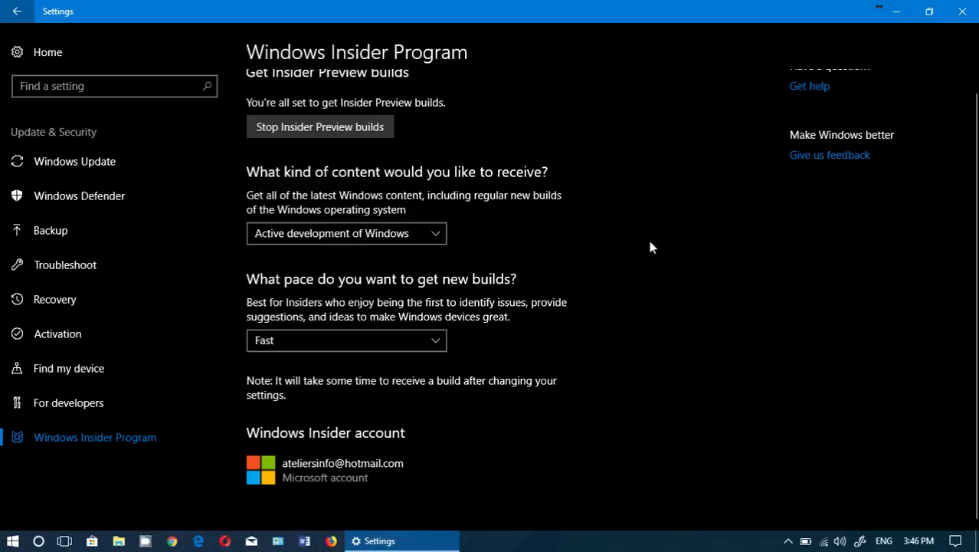
Switch to Windows Update to see Insider Preview 17133.1 installing at 87%.
{"action": "left_click", "coordinate": [115, 164]}
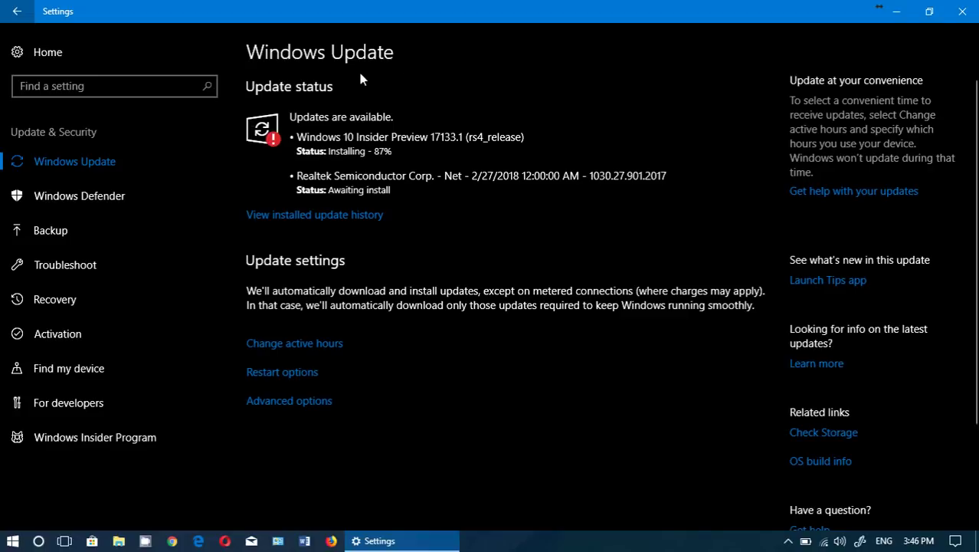
Return to Windows Insider Program to confirm Active development content at Fast pace.
{"action": "left_click", "coordinate": [94, 445]}
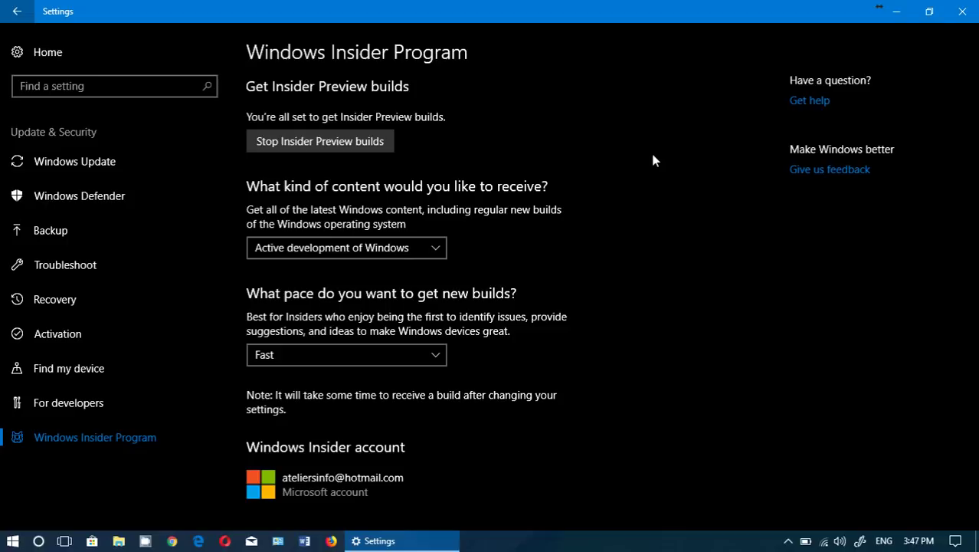
Recheck Windows Update, where Insider Preview 17133.1 is still installing at 87%.
{"action": "left_click", "coordinate": [98, 161]}
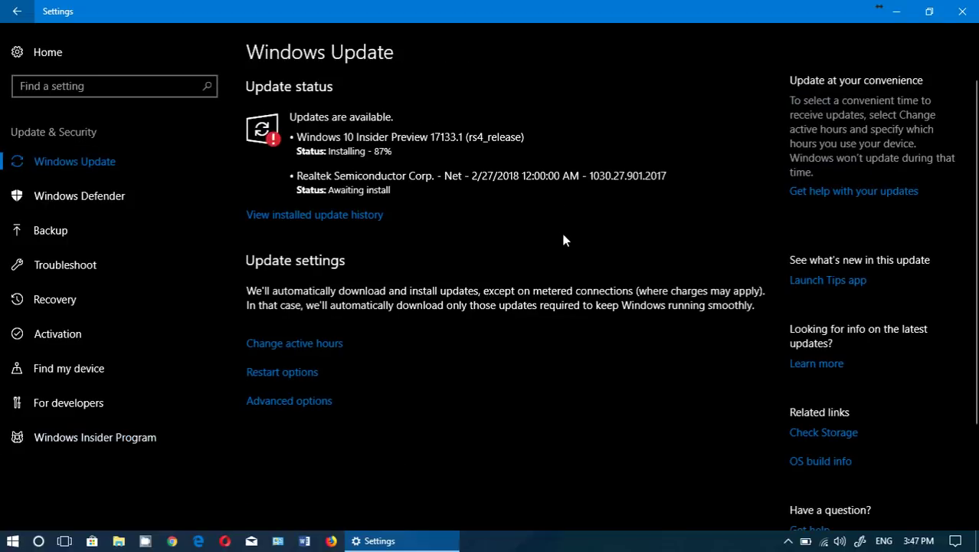